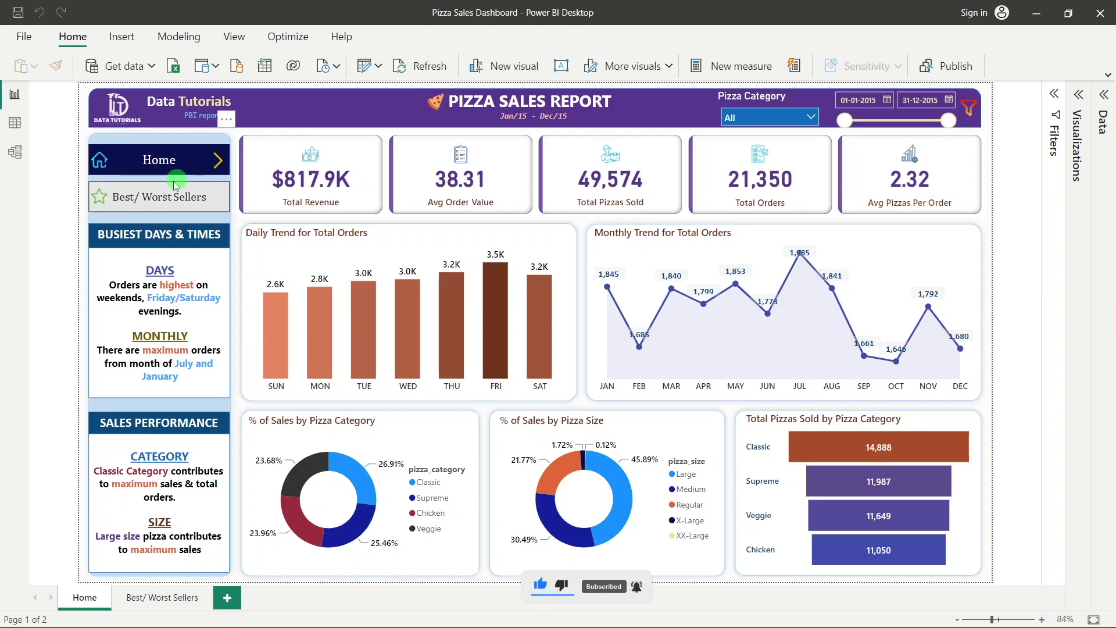
Preview the Best/ Worst Sellers page, then on Home test category filters like Classic and Veggie before restoring all
left_click(156, 201, "ctrl")
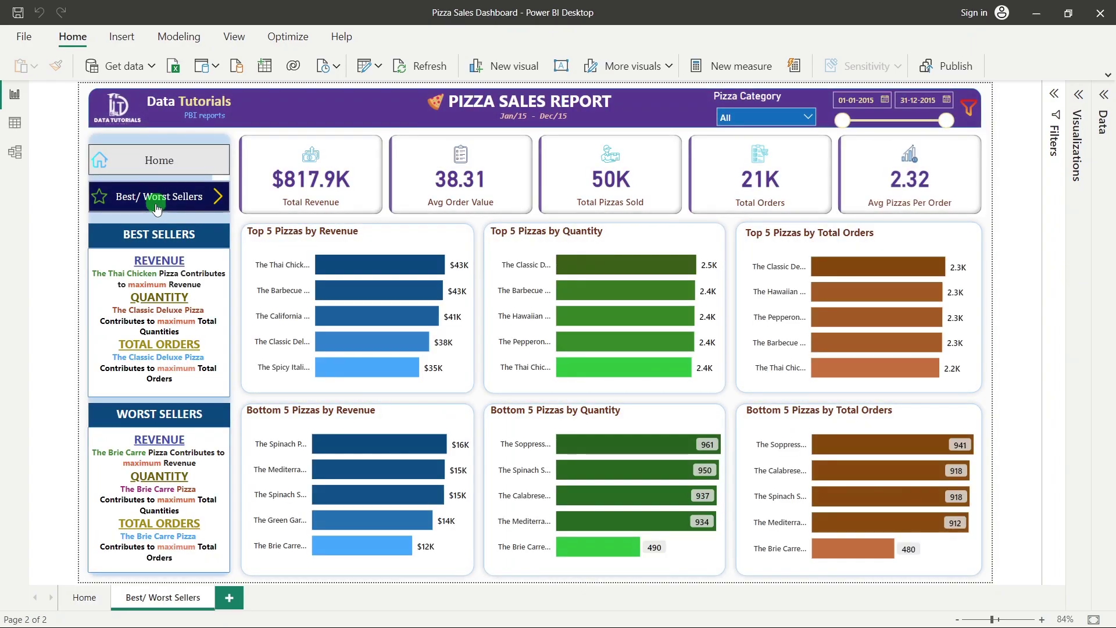
left_click(159, 160, "ctrl")
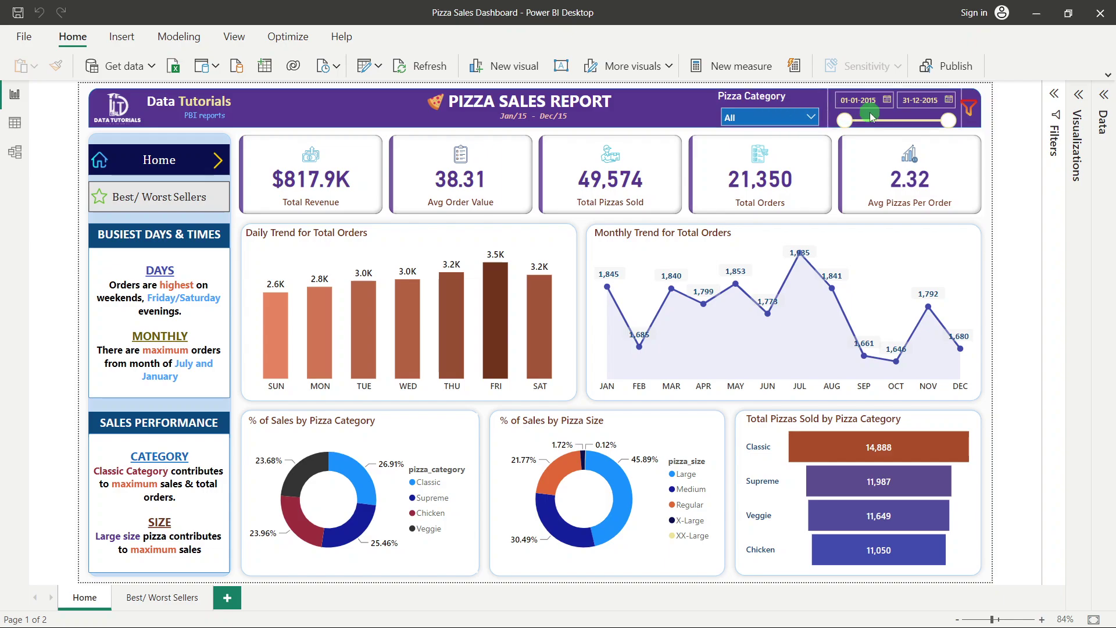
left_click(782, 119)
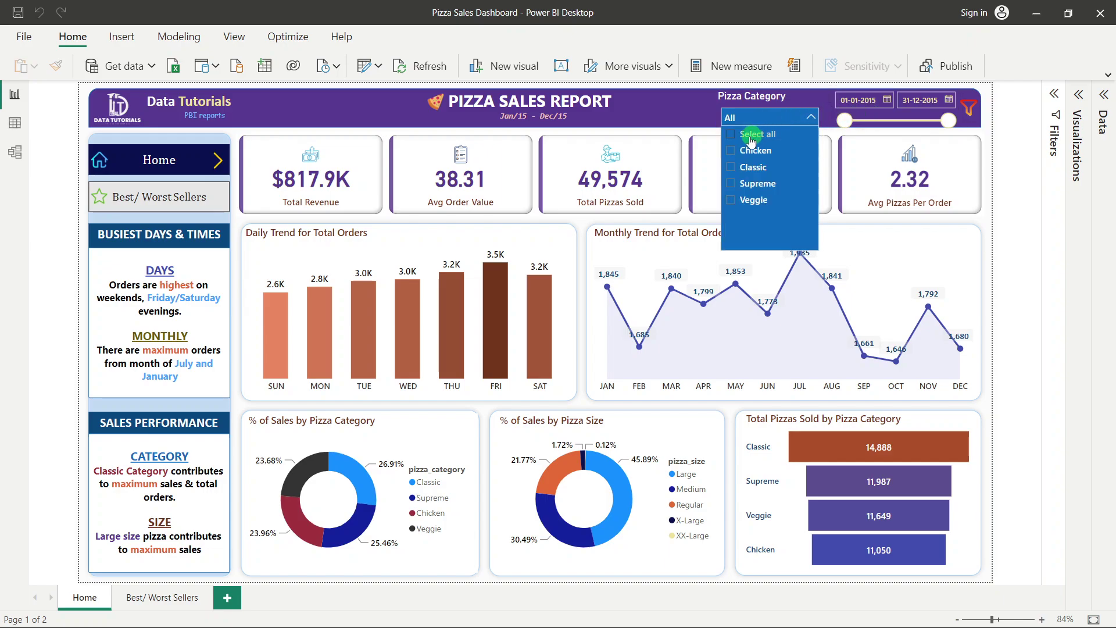
left_click(750, 139)
left_click(733, 154)
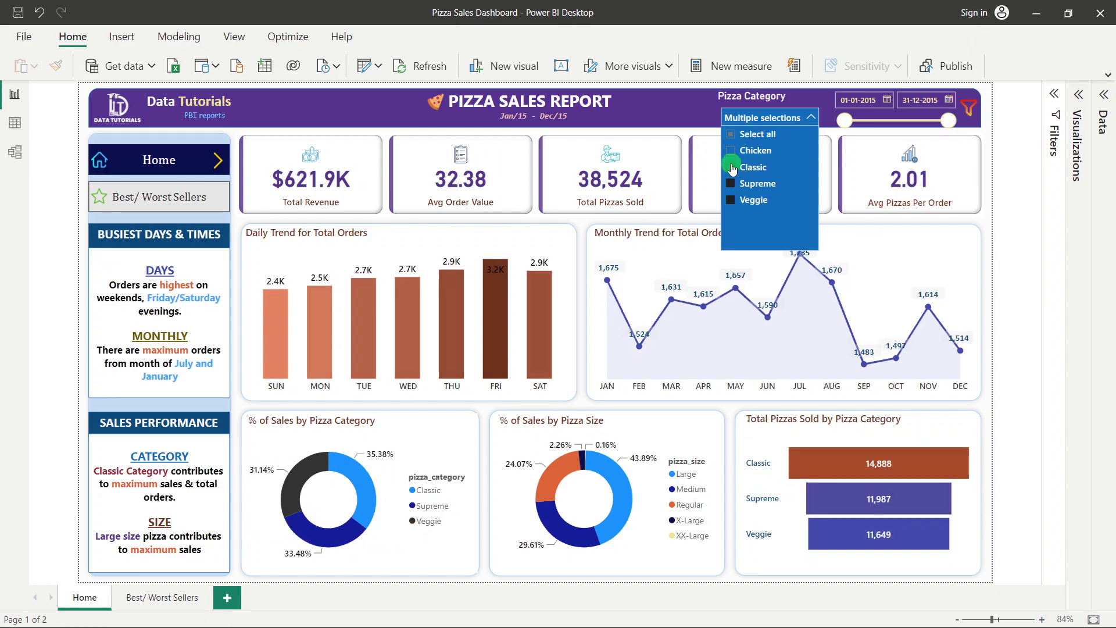
left_click(733, 167)
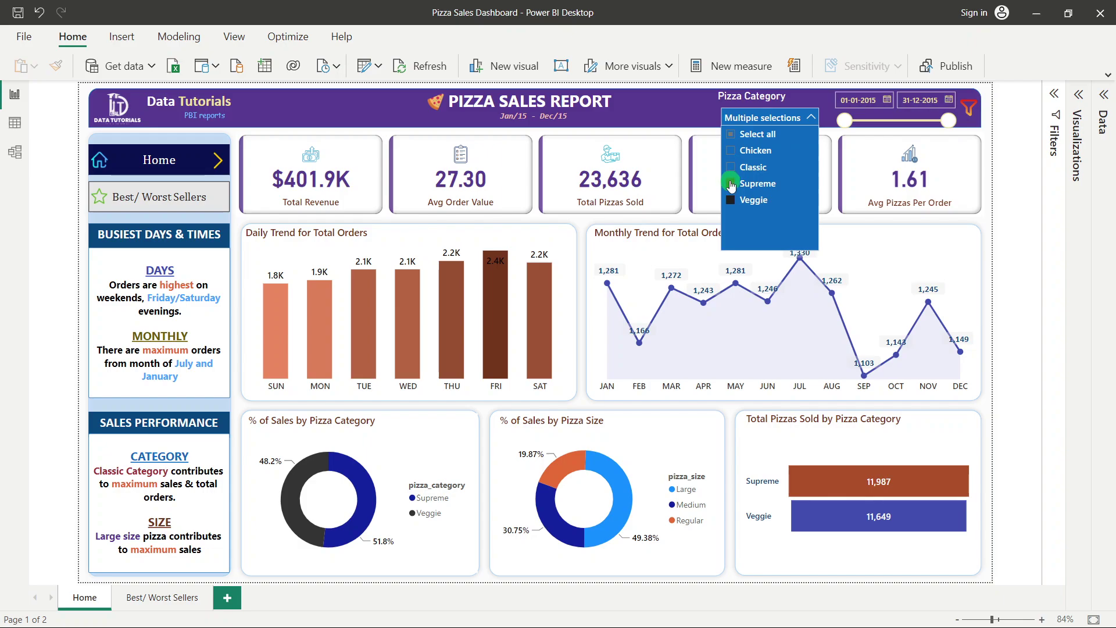
left_click(732, 168)
left_click(733, 185)
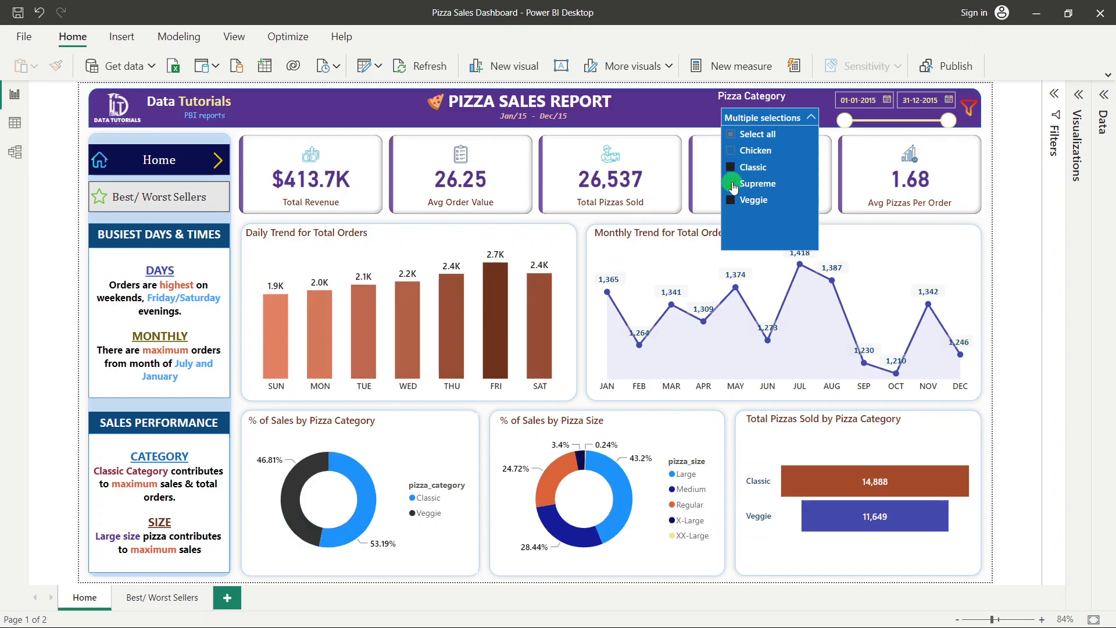
left_click(731, 134)
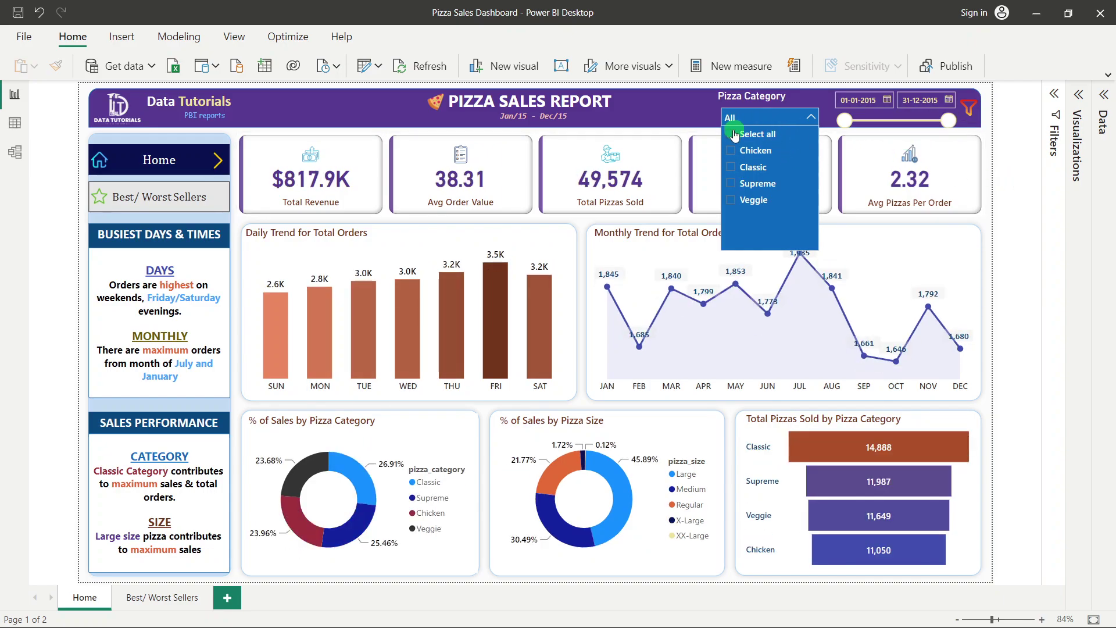
left_click(1016, 169)
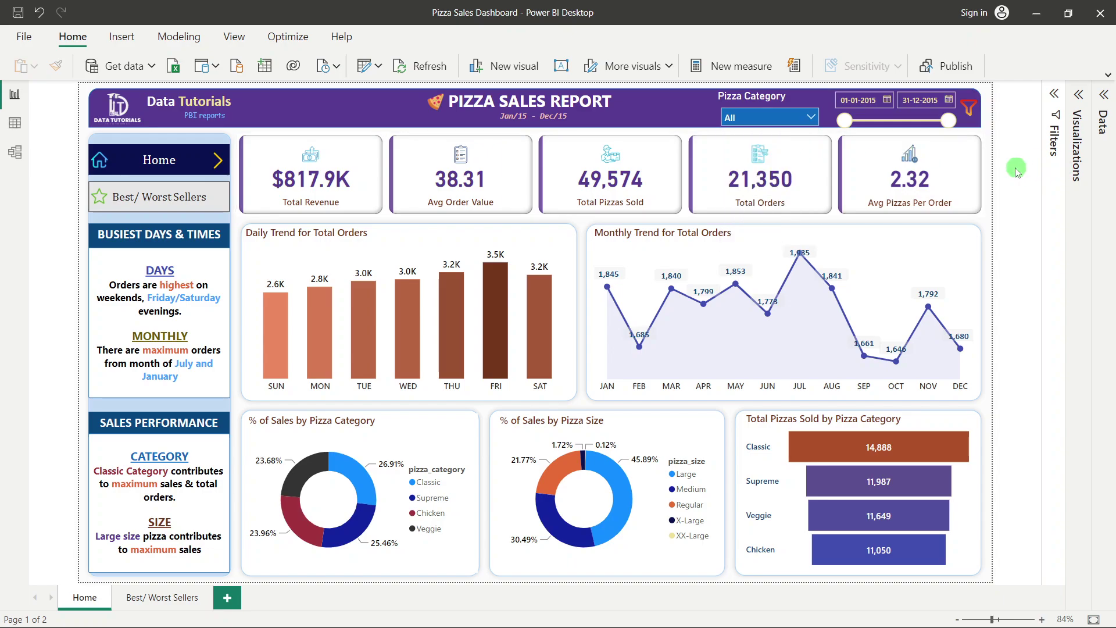
Narrow the date slider to 21-02-2015 through 31-10-2015, then restore it to all of 2015
left_click(859, 100)
left_click_drag(847, 129, 860, 129)
left_click_drag(947, 115, 931, 124)
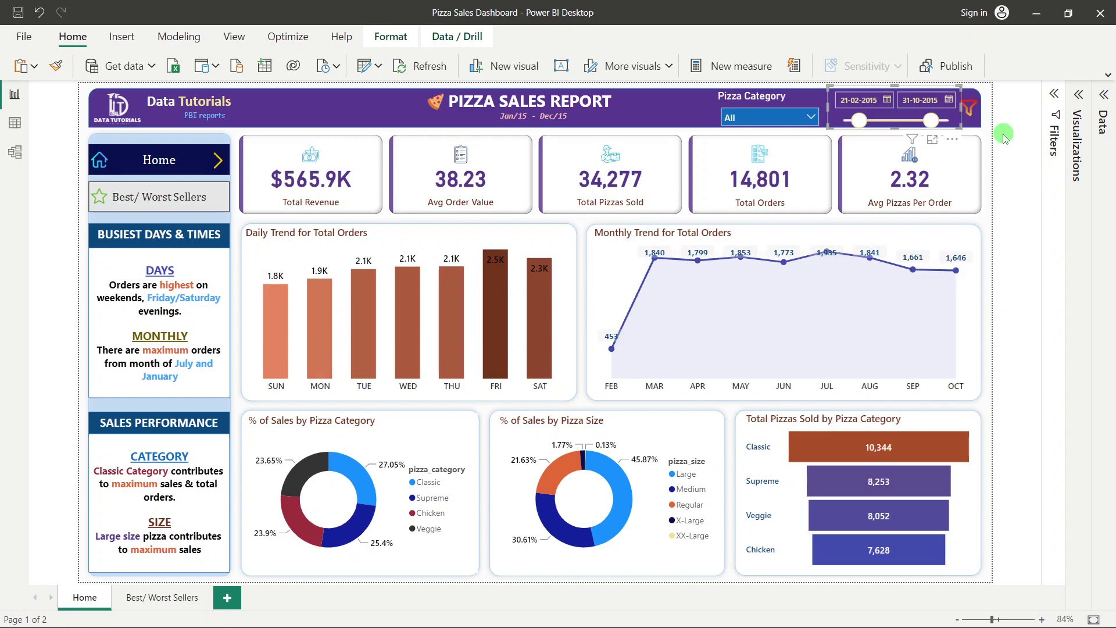
left_click_drag(859, 120, 844, 121)
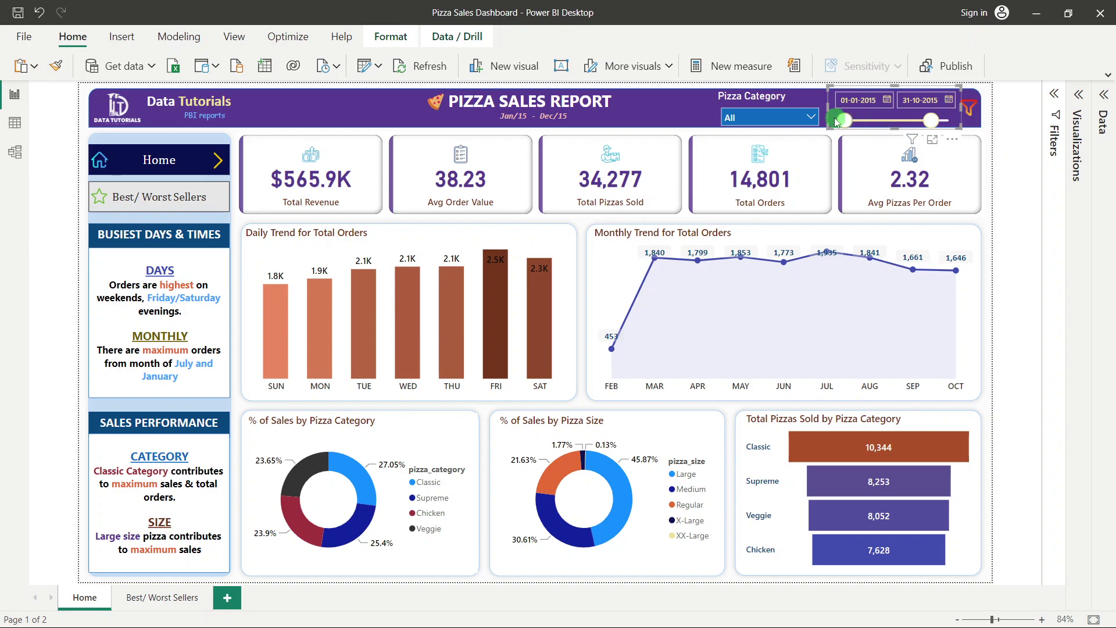
left_click_drag(942, 122, 1034, 122)
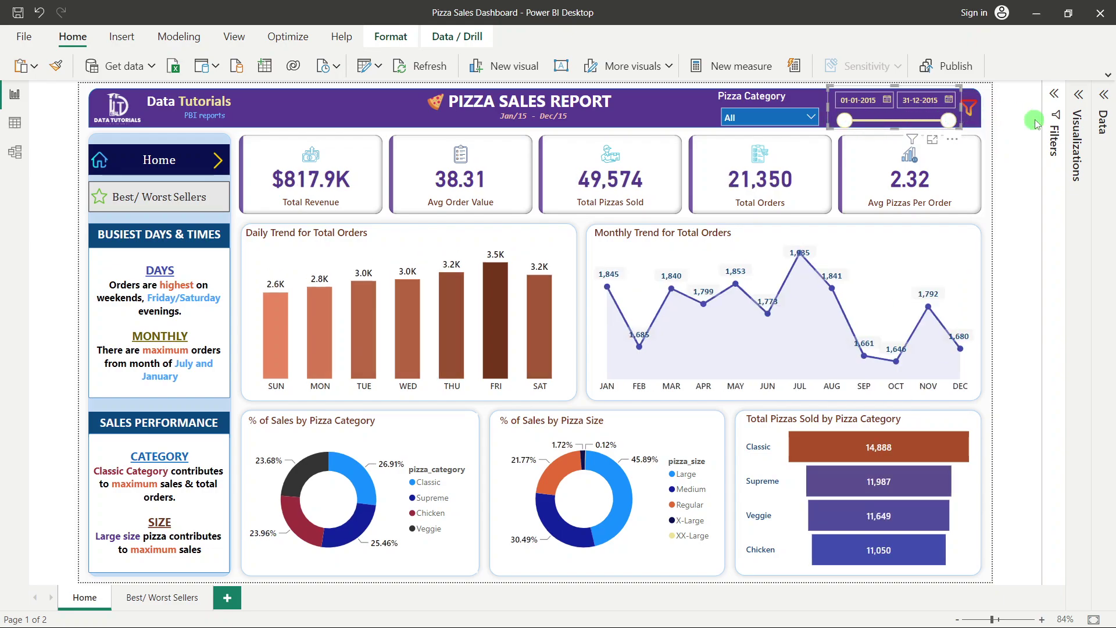
left_click(1035, 123)
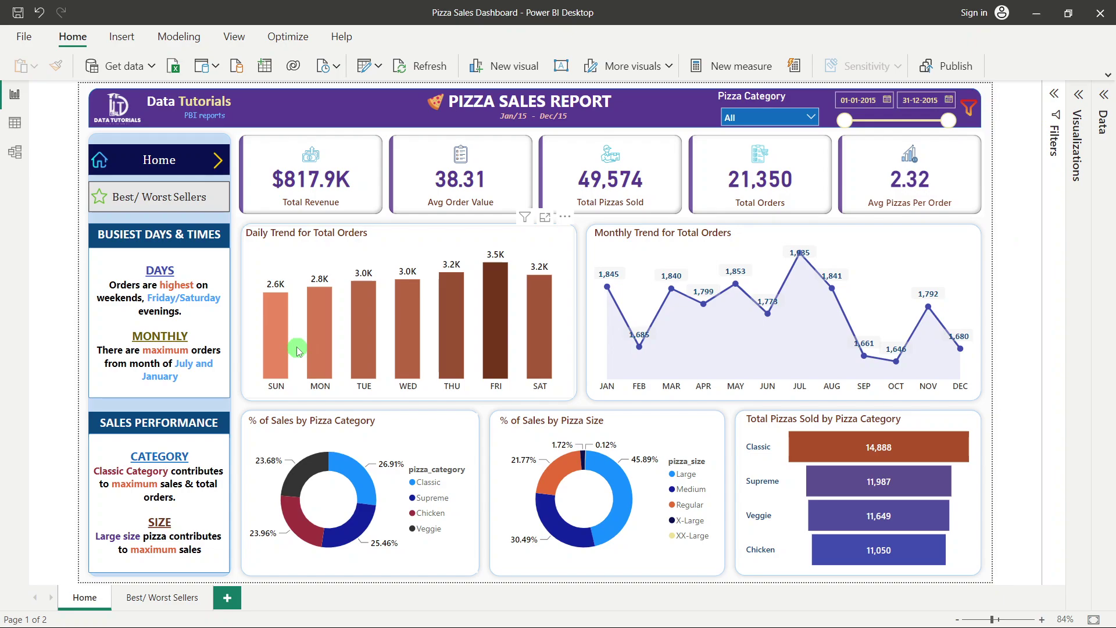
Cross-filter the page to Friday orders, then Sunday orders, clearing each filter
left_click(498, 291)
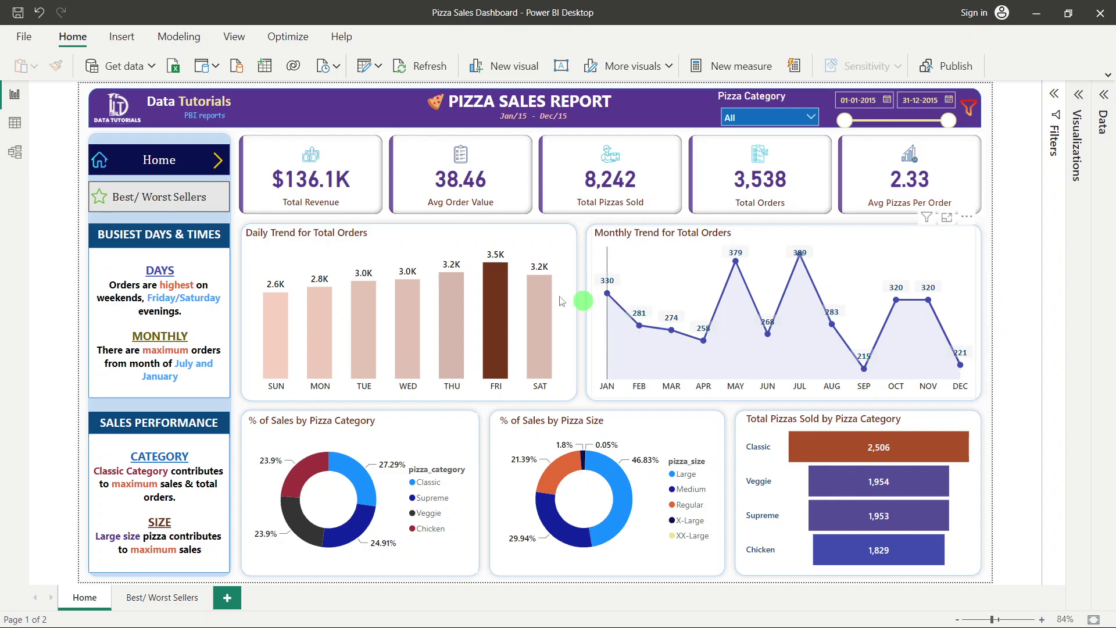
left_click(502, 303)
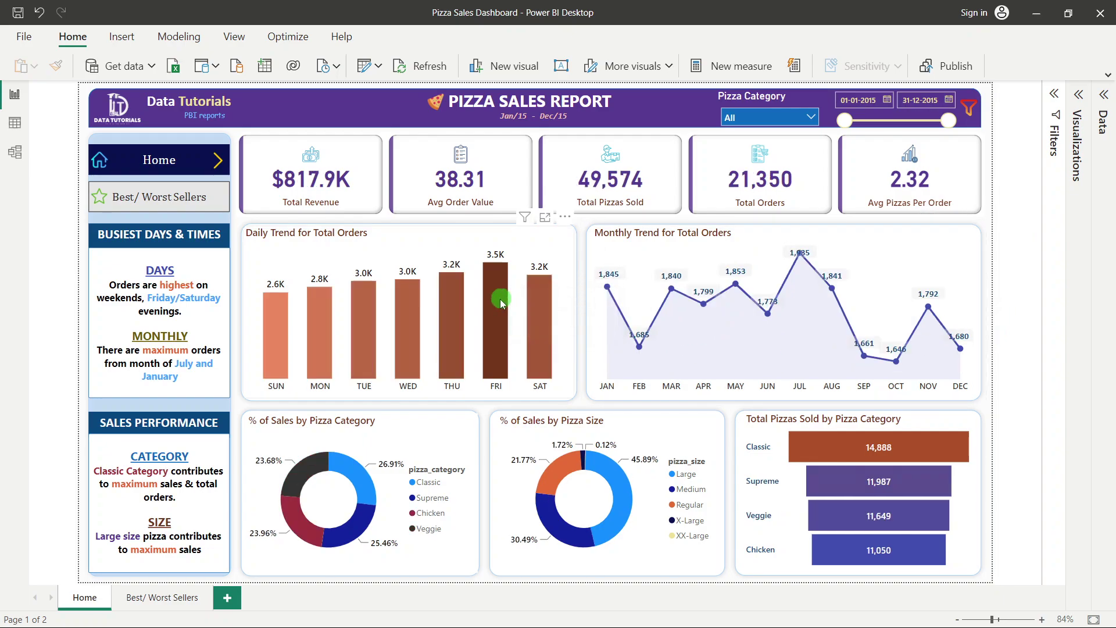
left_click(281, 337)
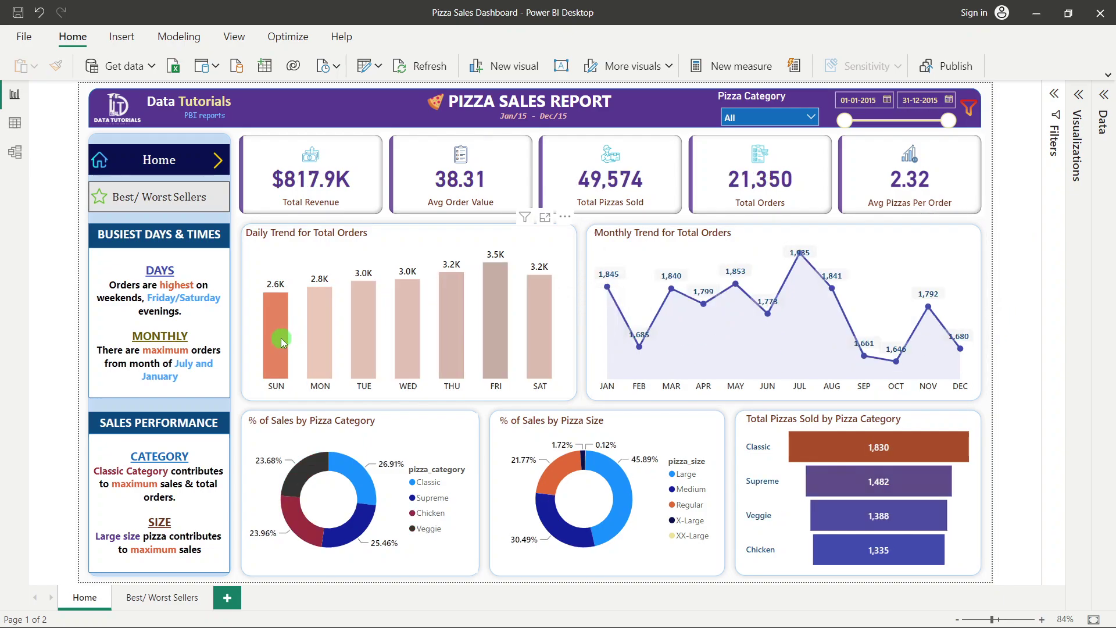
left_click(282, 340)
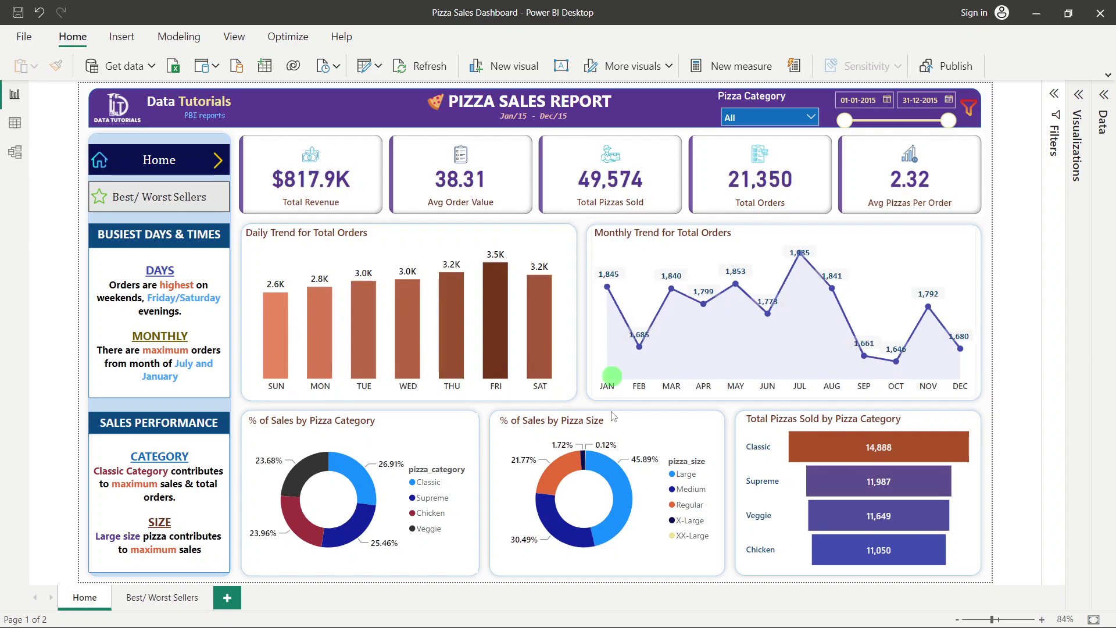
Cross-filter the report by Medium and Regular sizes and the Chicken category, clearing each
left_click(558, 527)
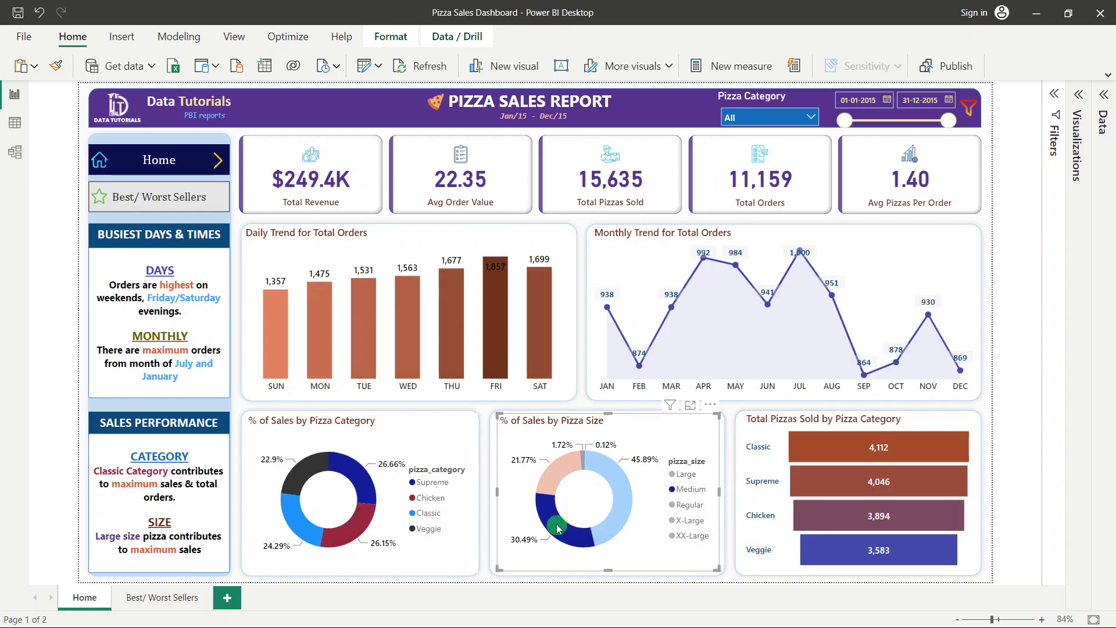
left_click(557, 528)
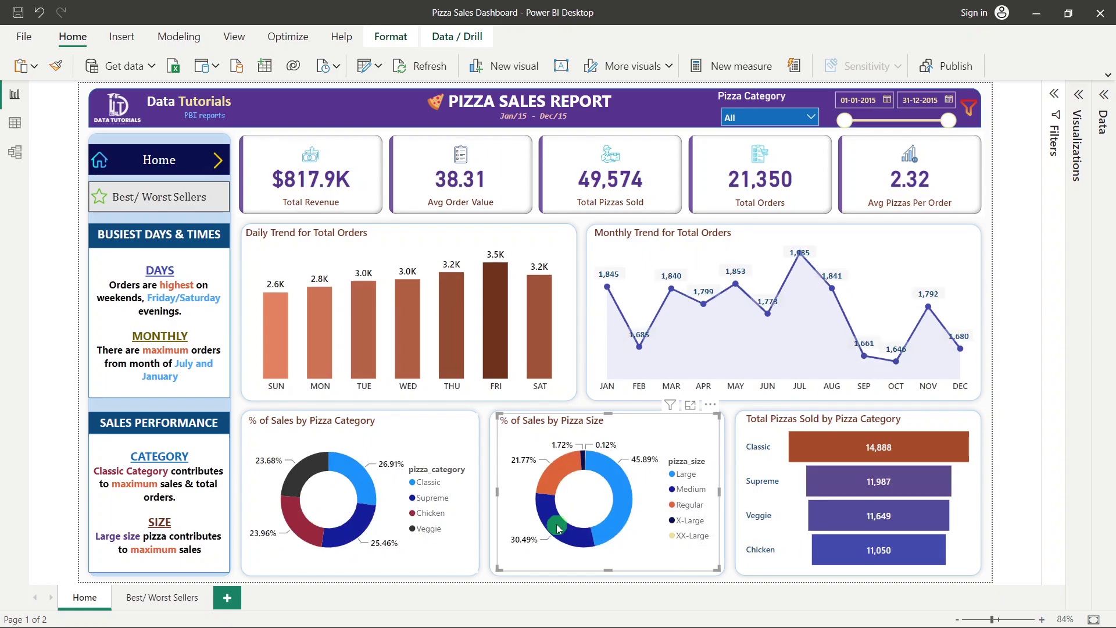
left_click(554, 478)
left_click(554, 478)
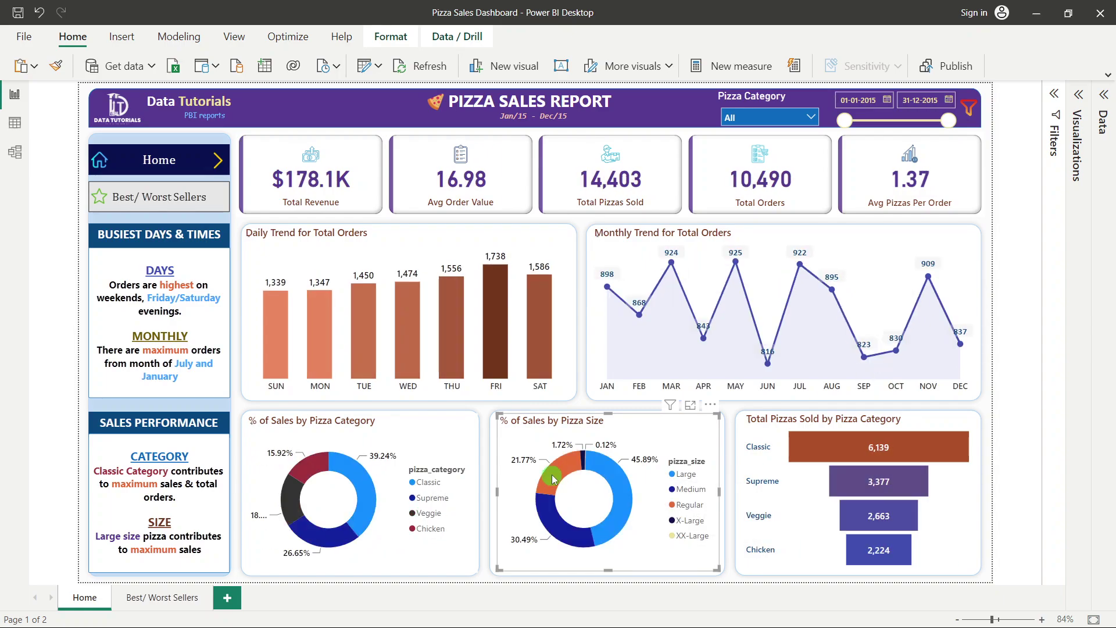
mouse_move(296, 472)
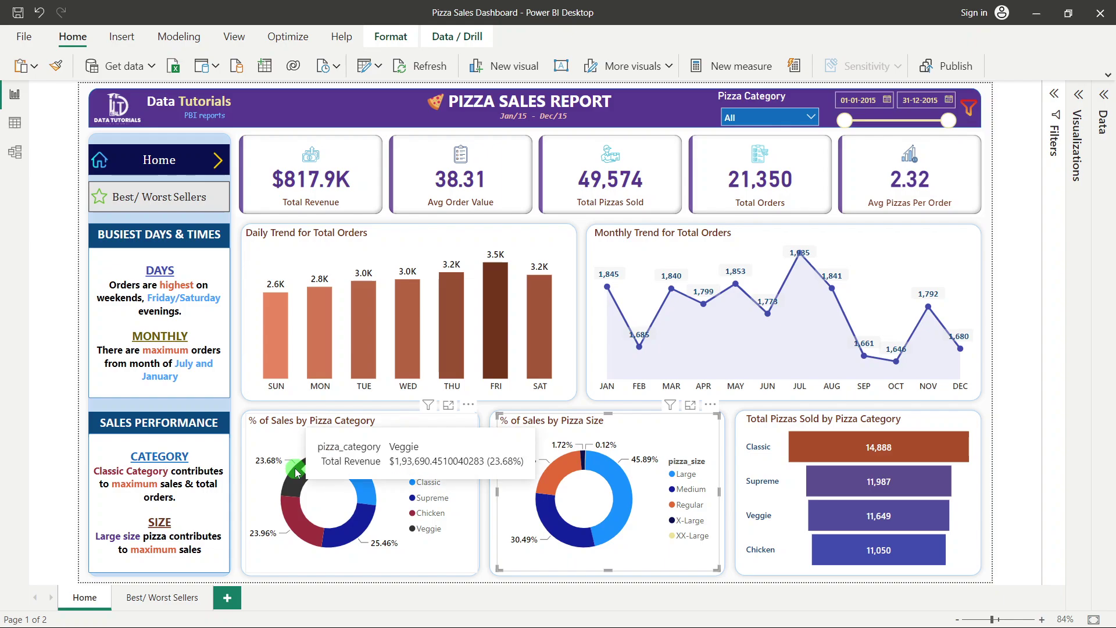
left_click(302, 526)
left_click(302, 526)
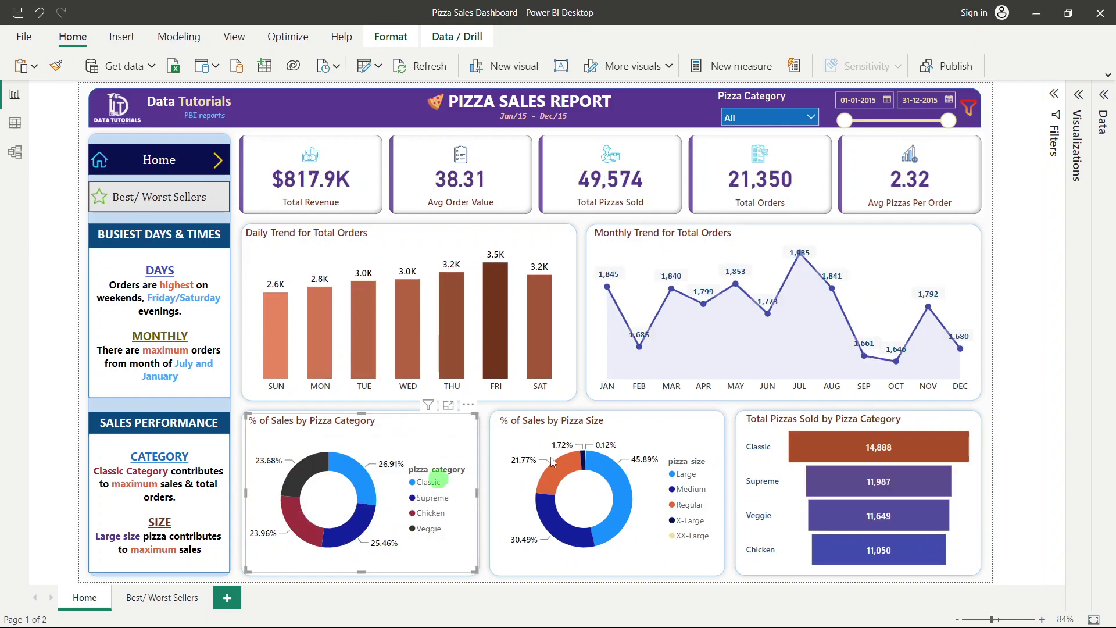
left_click(1006, 282)
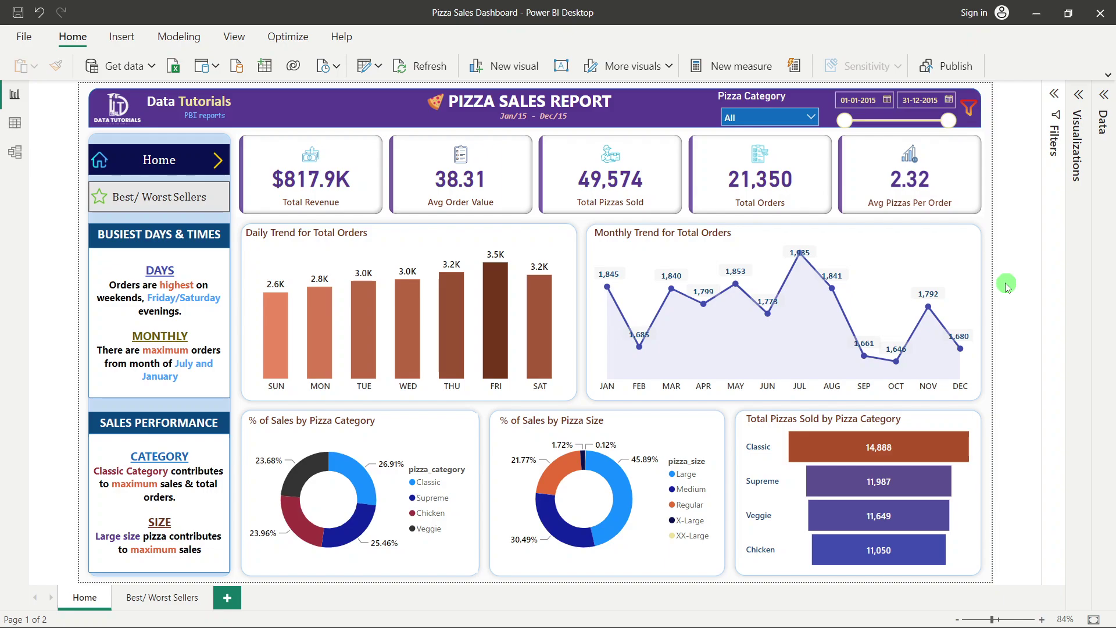
Show the Best/ Worst Sellers page and select its best sellers summary text box
left_click(138, 194, "ctrl")
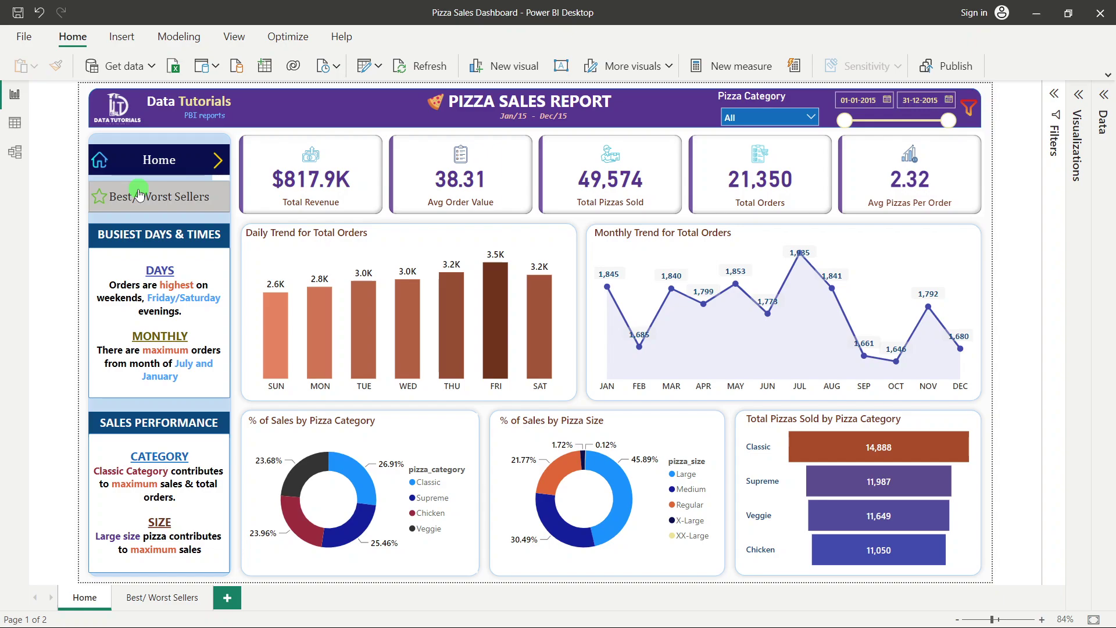
left_click(43, 175)
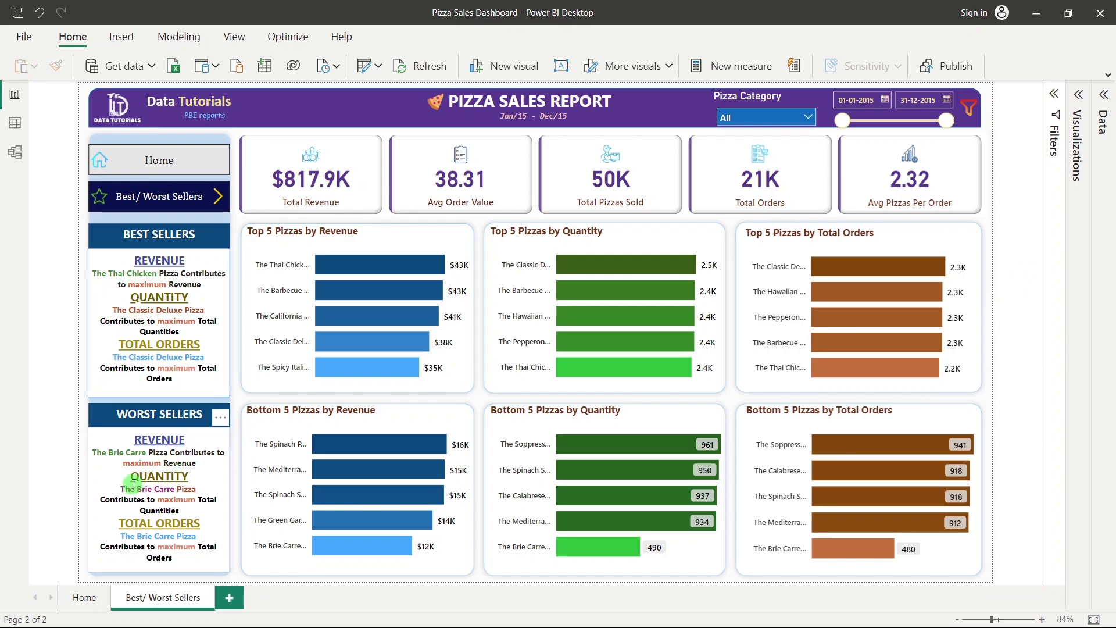
left_click(165, 314)
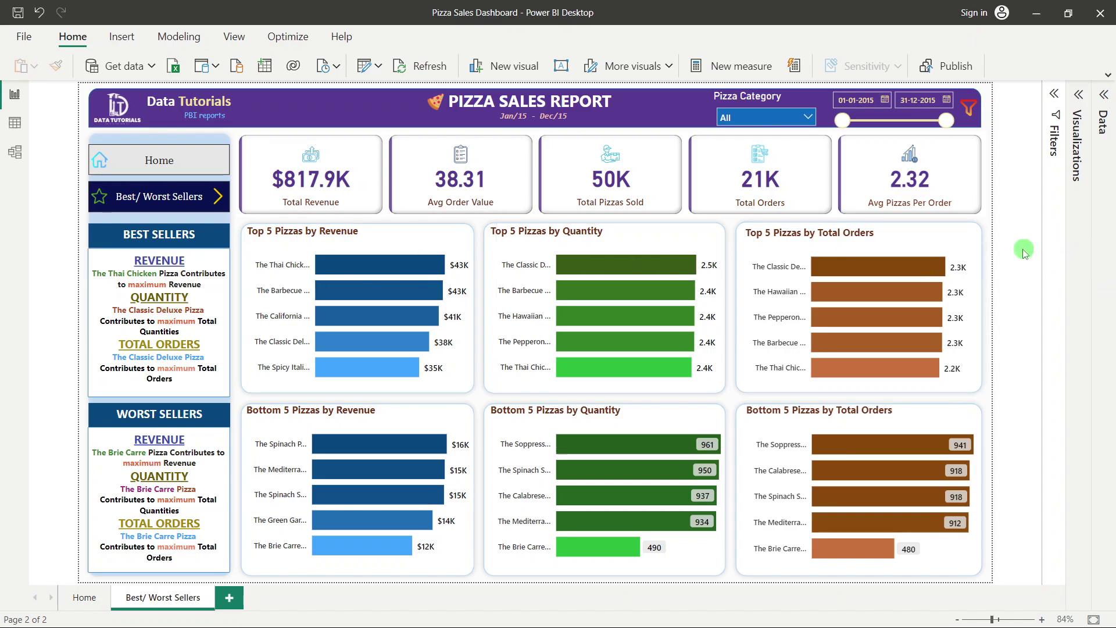
Exclude Chicken and Classic in the Pizza Category slicer, then reset it to Select all
left_click(779, 119)
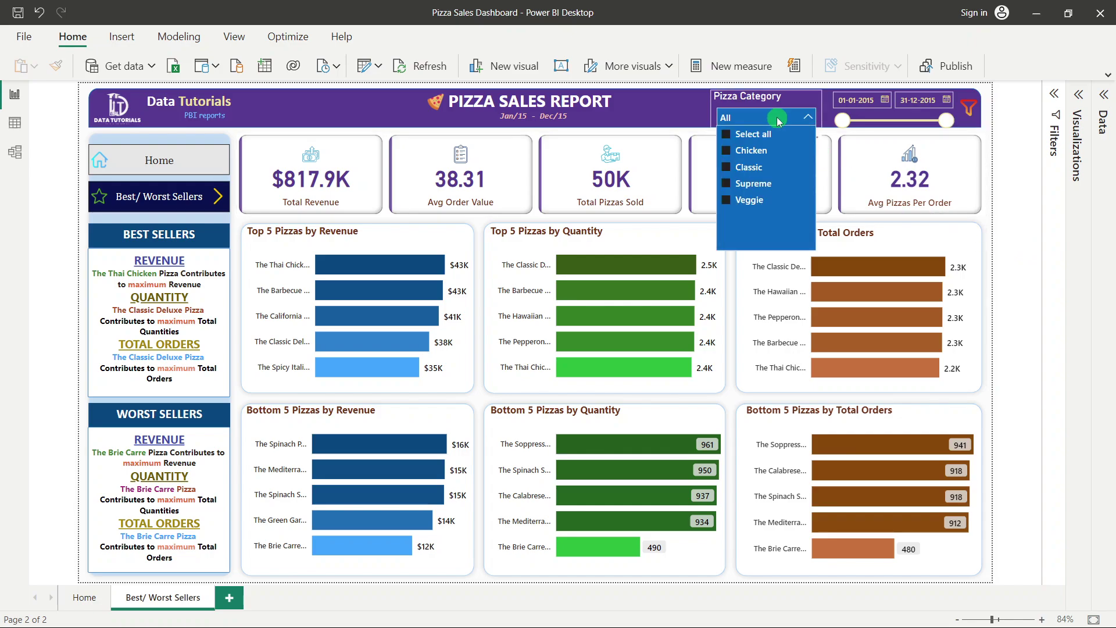
left_click(731, 151)
left_click(727, 168)
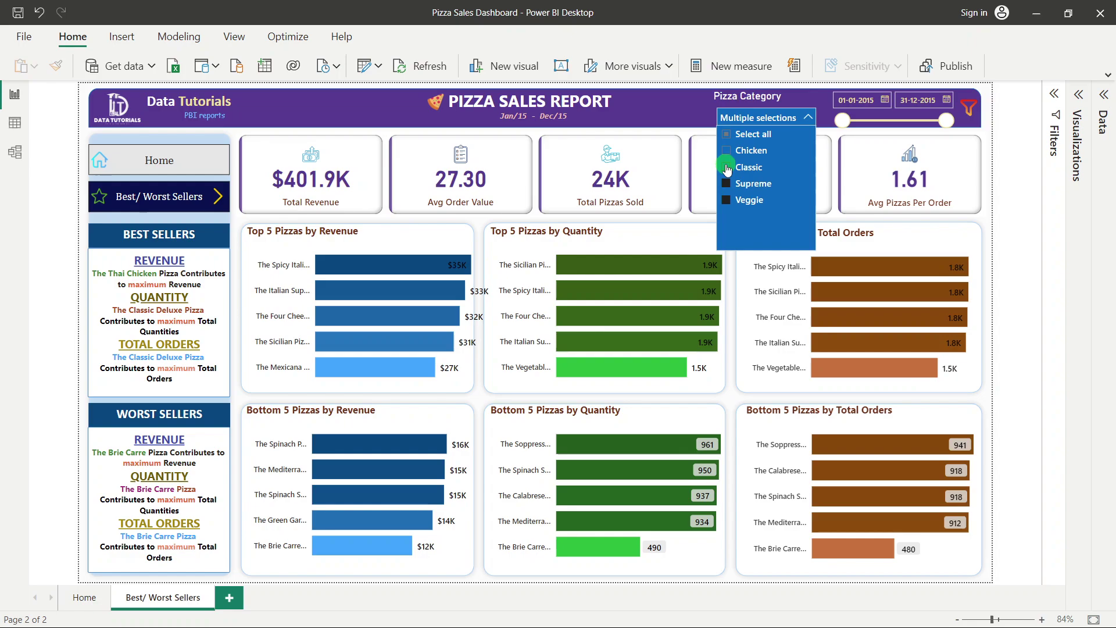
left_click(725, 135)
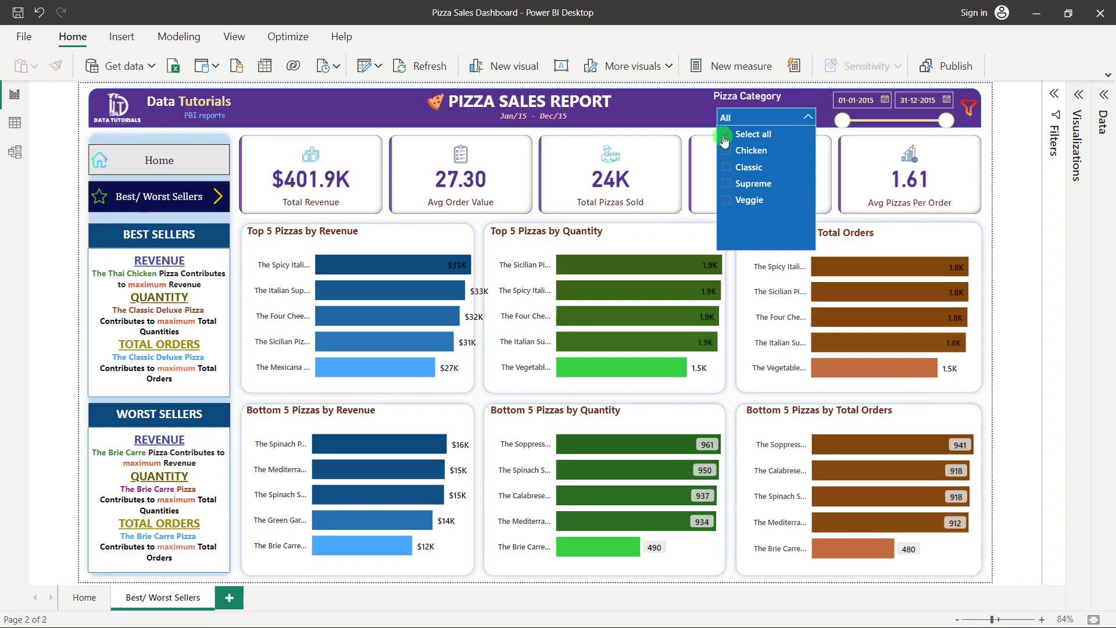
left_click(944, 122)
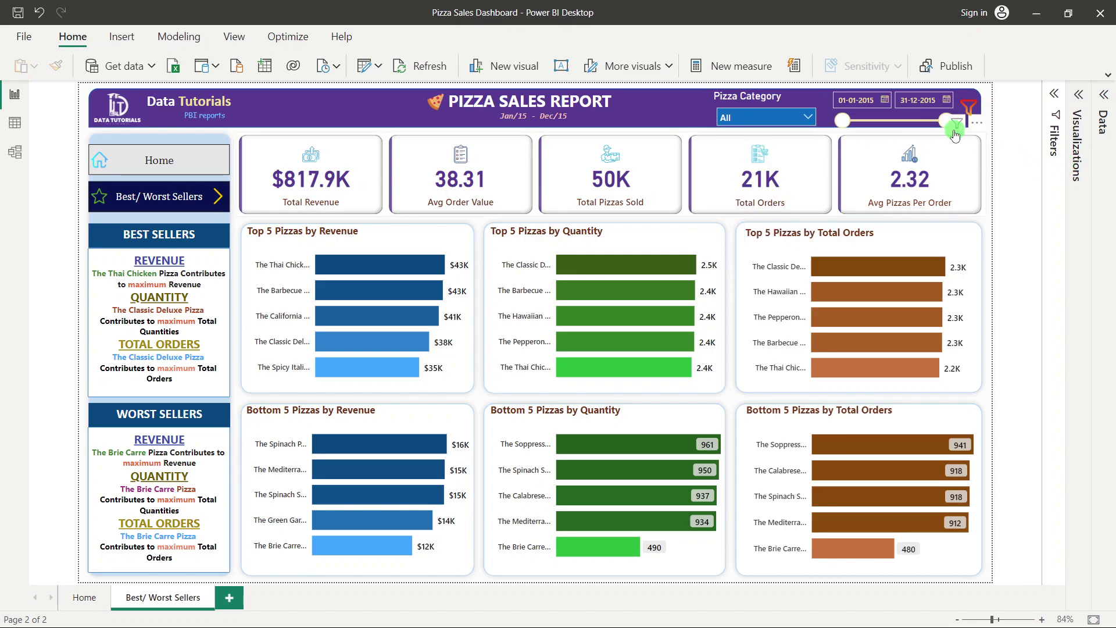
Shift the KPI card group slightly left, undoing the first attempt and redoing it
left_click_drag(945, 124, 933, 126)
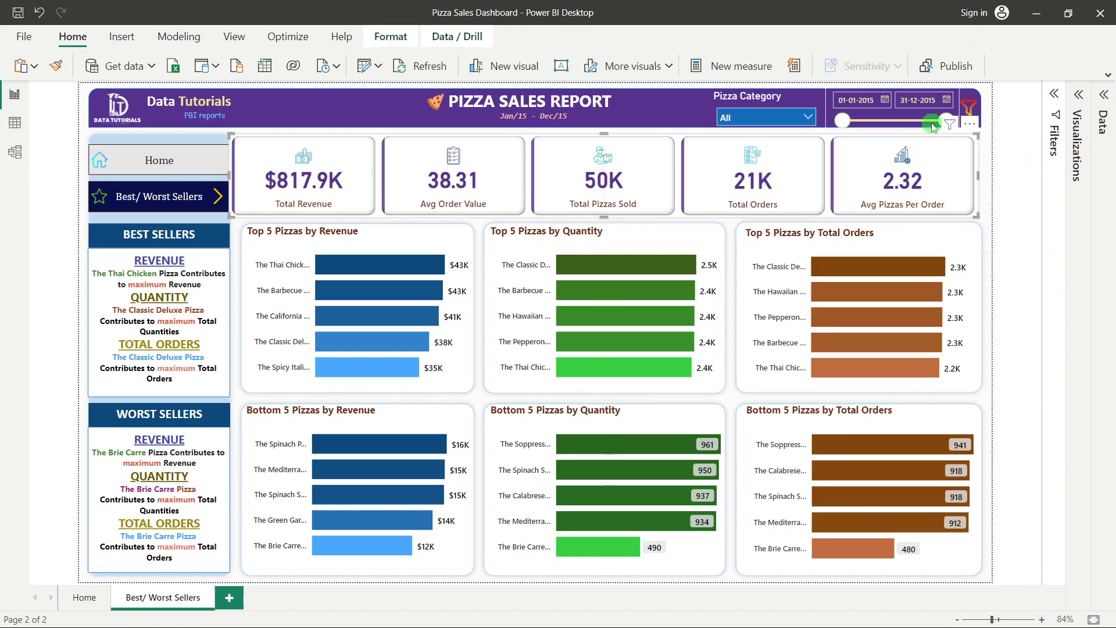
key("ctrl+z")
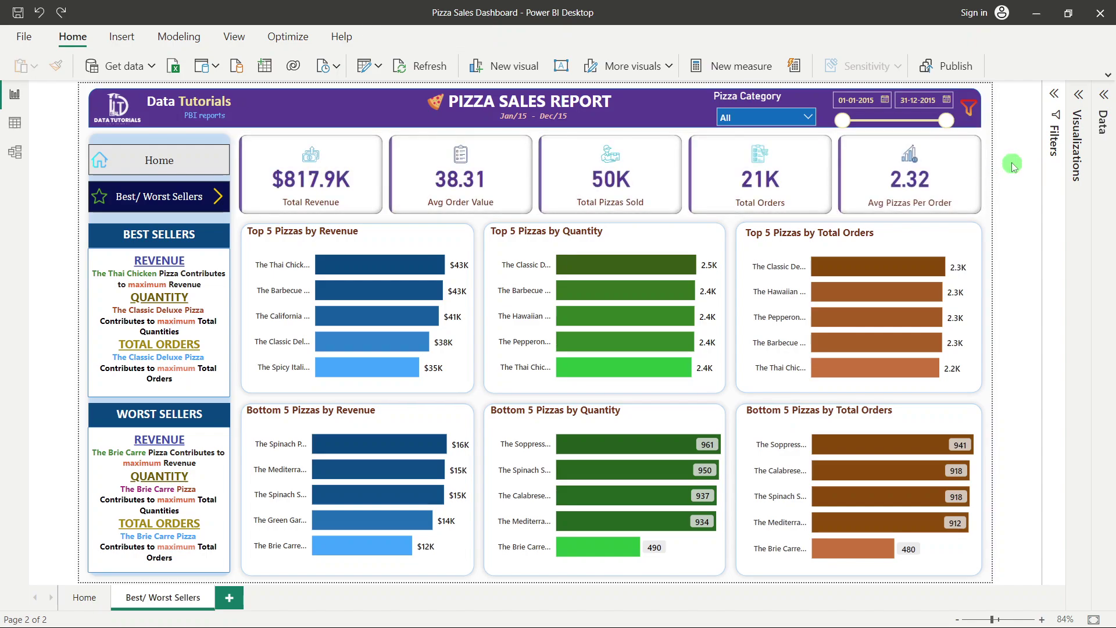
mouse_move(950, 123)
left_mouse_down()
mouse_move(930, 120)
mouse_move(959, 120)
left_mouse_up()
End the date range at 07-11-2015, then restore it to 31-12-2015
left_click(1012, 140)
left_click(1011, 169)
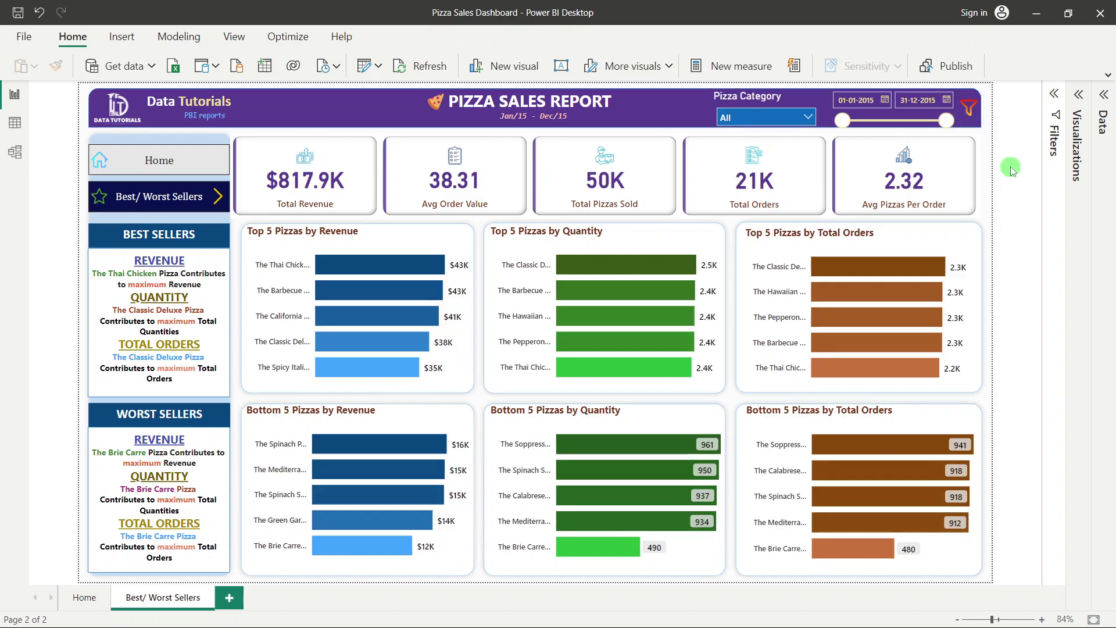
left_click(1011, 169)
Bring up the SSMS query showing January sales percentages: Classic 26.68%, Chicken 23.20%, Veggie 24.44%, Supreme 25.69%
left_click(584, 612)
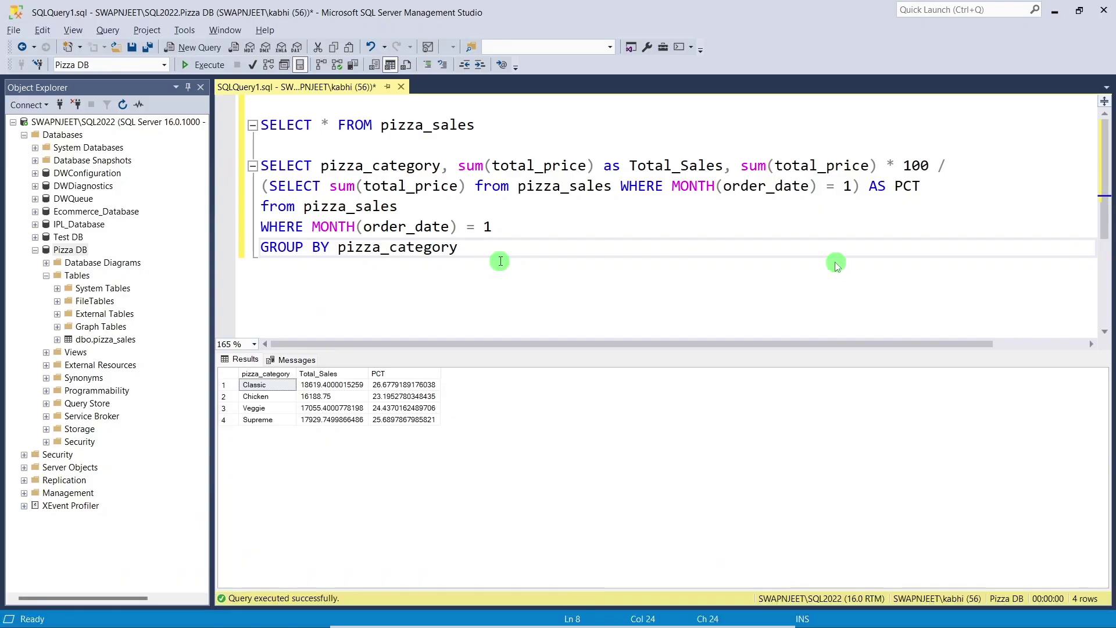